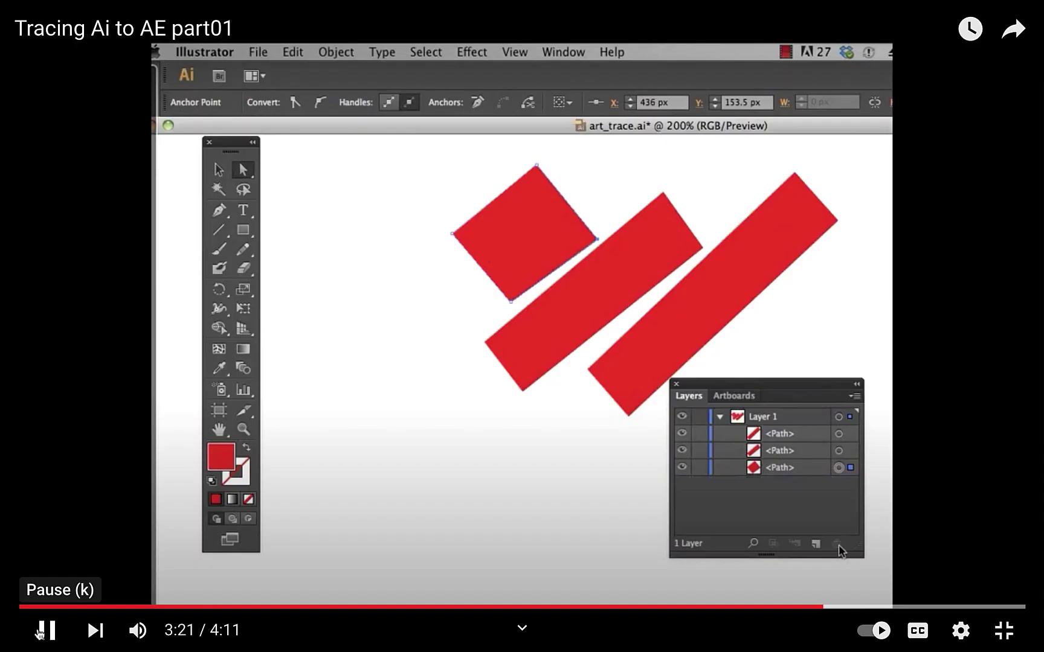
Release the three paths in Layer 1 to separate layers using Release to Layers (Sequence).
left_click(795, 419)
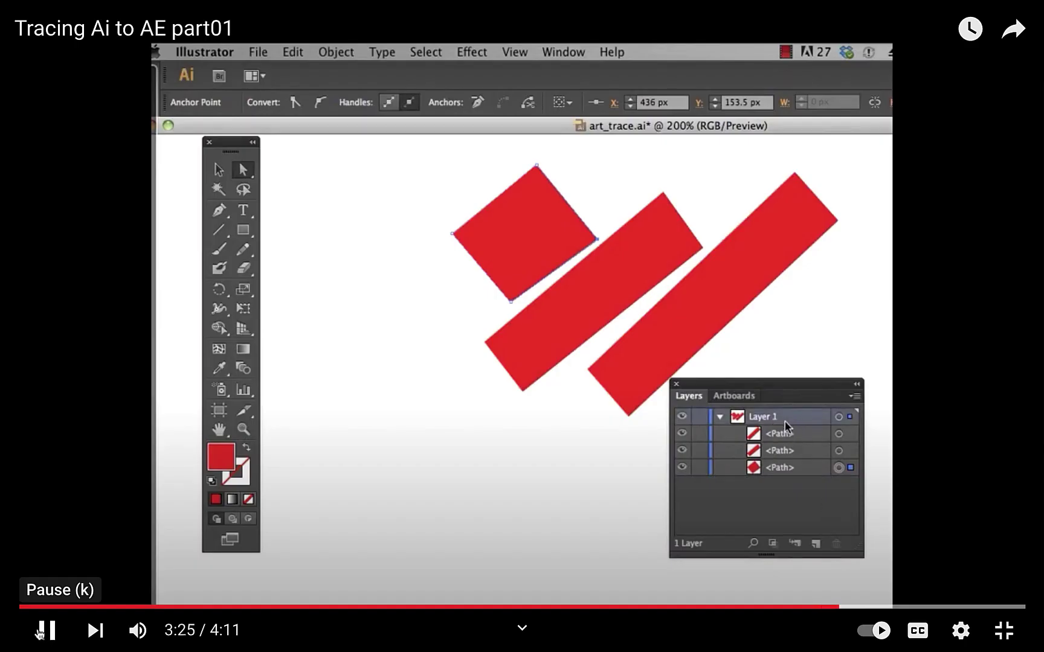
left_click(853, 399)
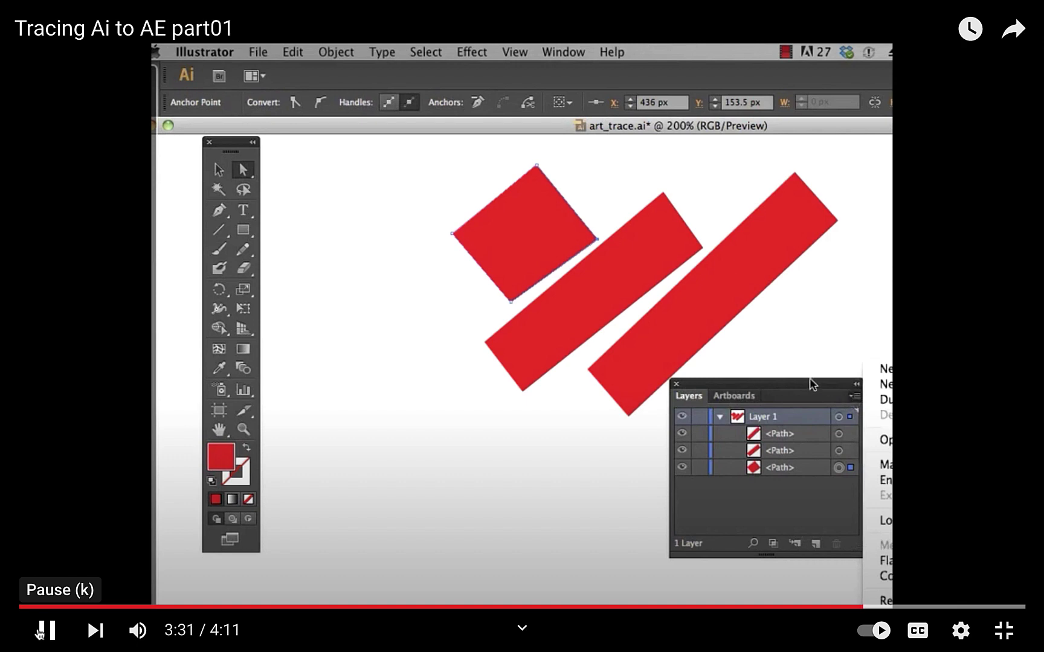
left_click(823, 389)
left_click_drag(741, 388, 436, 175)
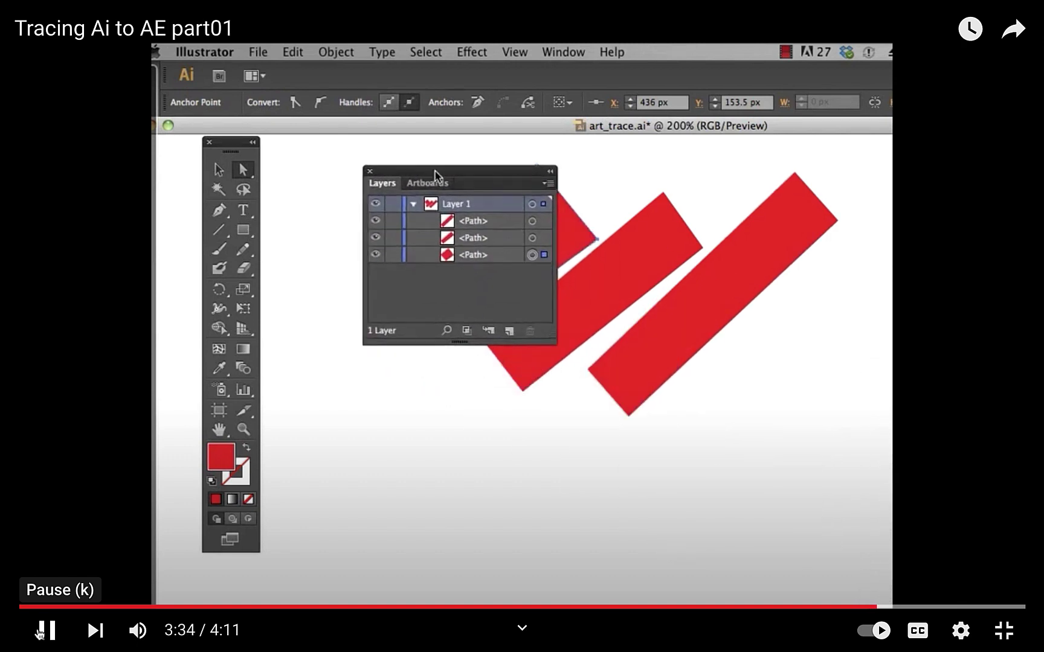
left_click(546, 184)
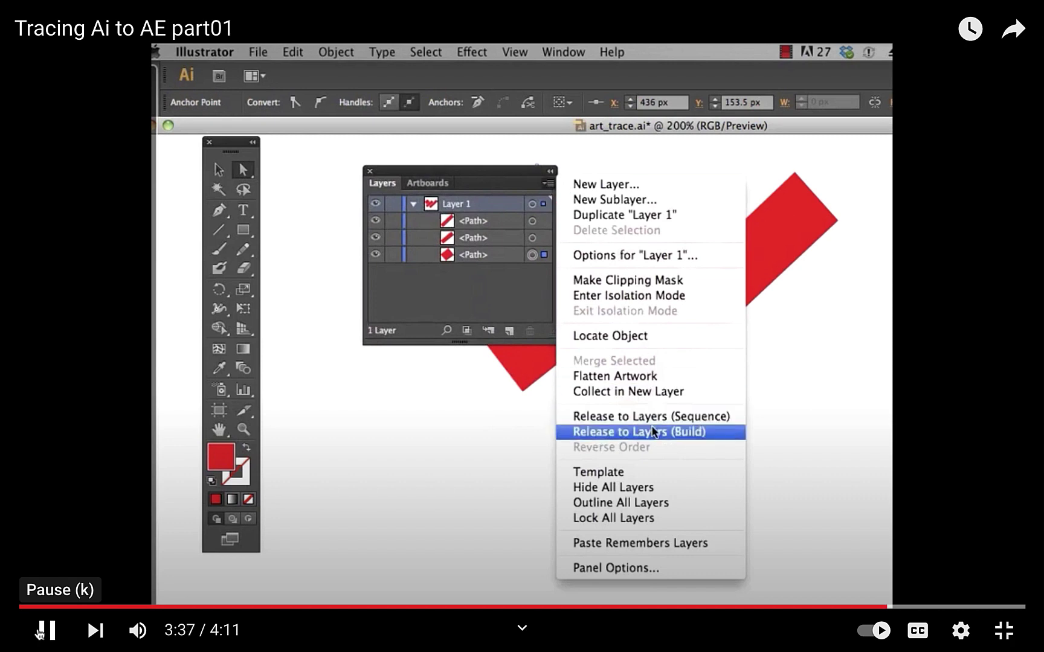
left_click(731, 422)
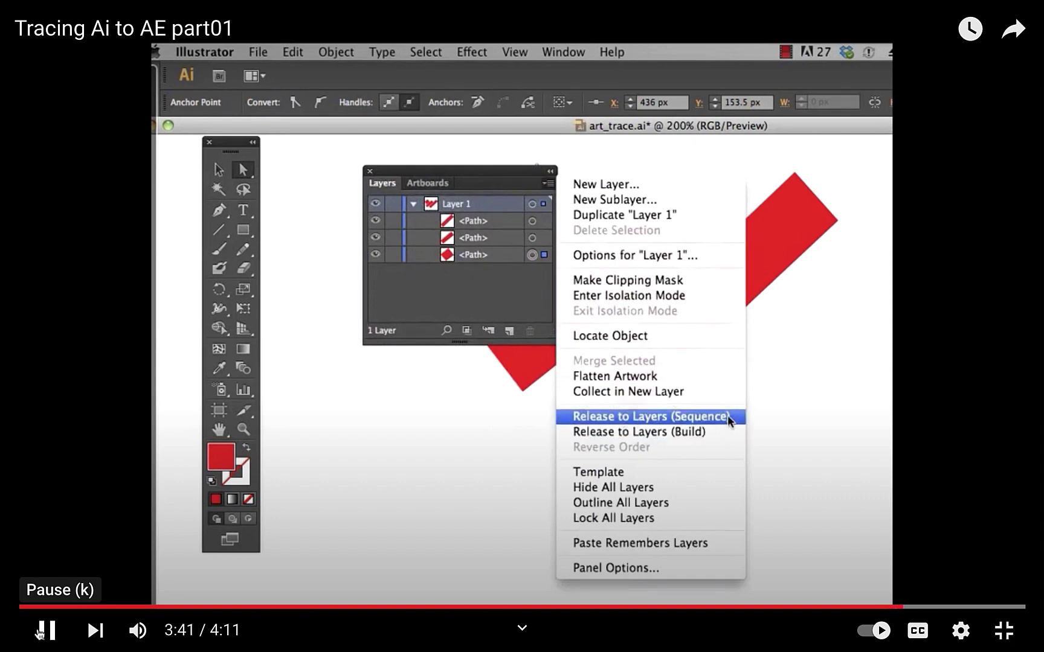
left_click(728, 418)
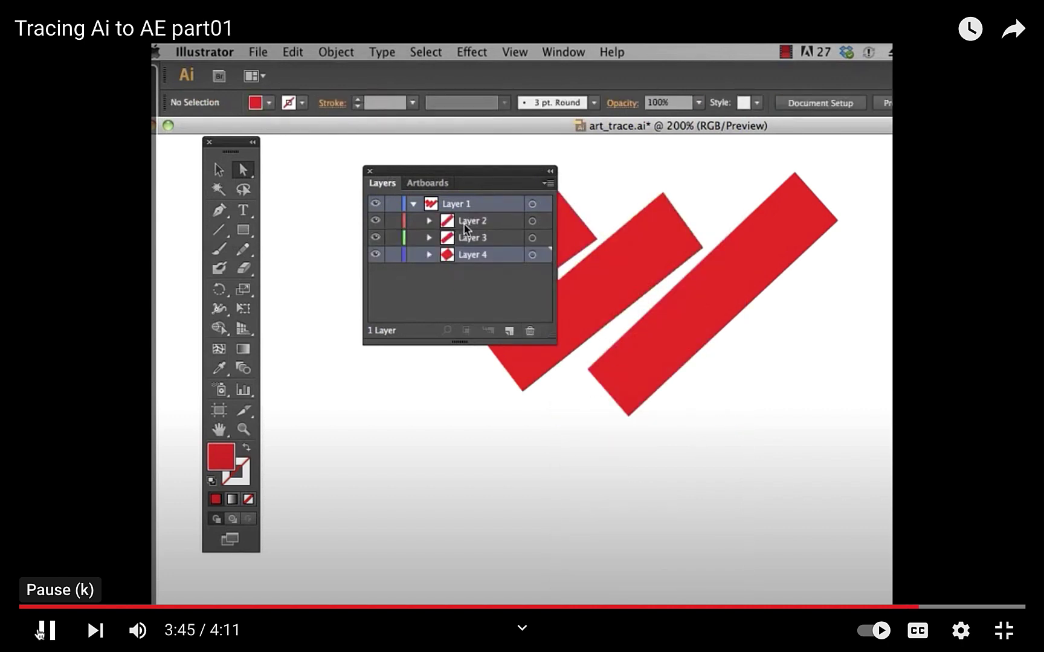
Move Layer 2, Layer 3 and Layer 4 out of Layer 1 to the top level and save art_trace.ai.
left_click(447, 225)
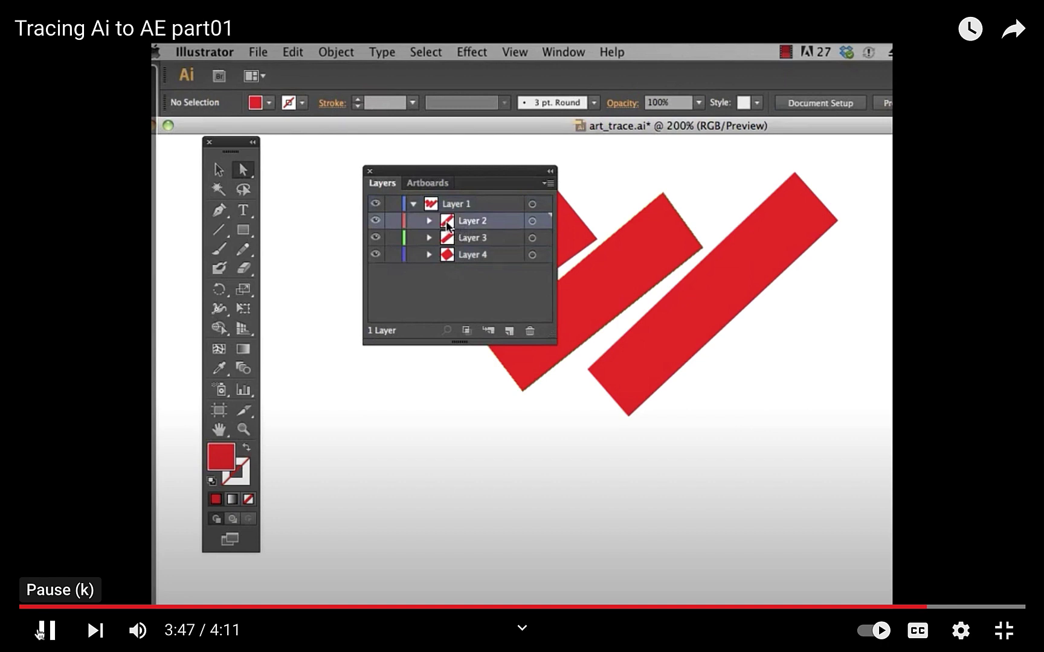
left_click(452, 260, "shift")
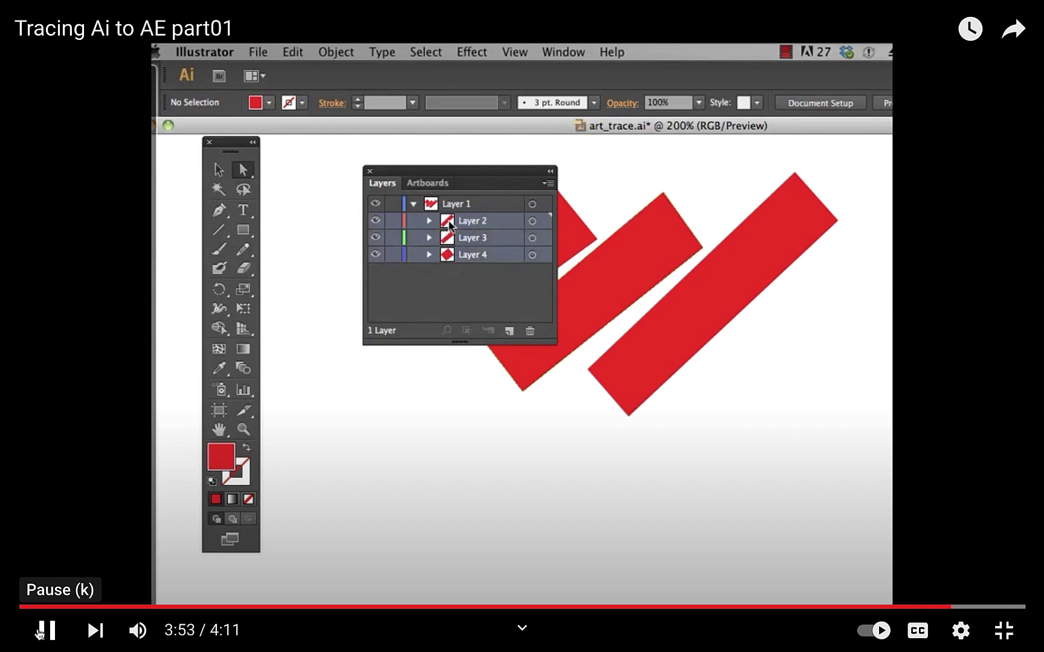
left_click_drag(452, 224, 454, 203)
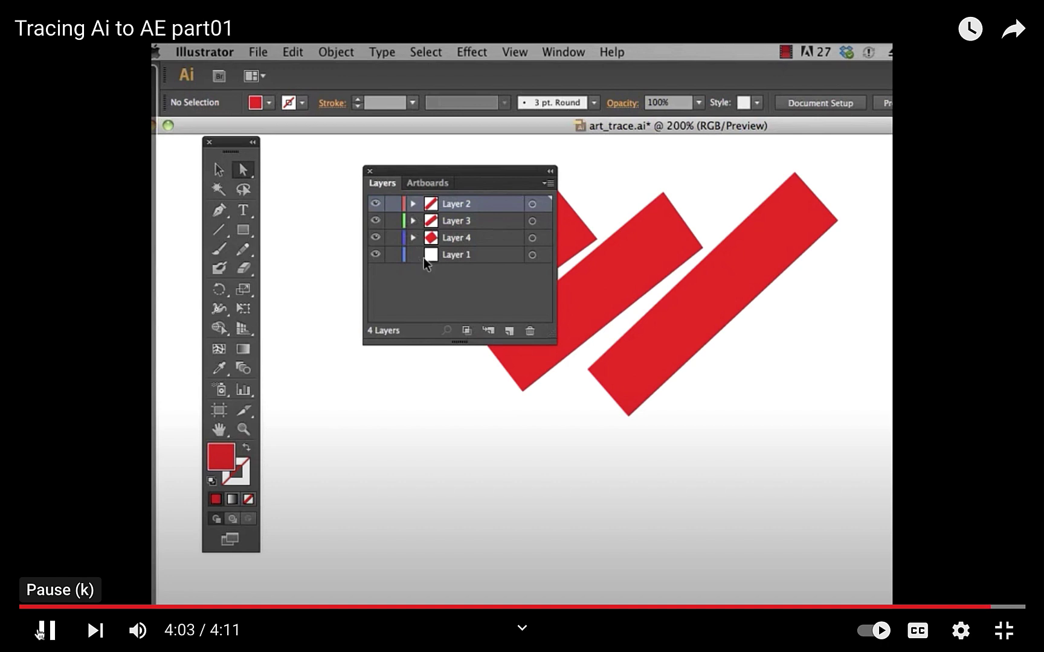
key("ctrl+s")
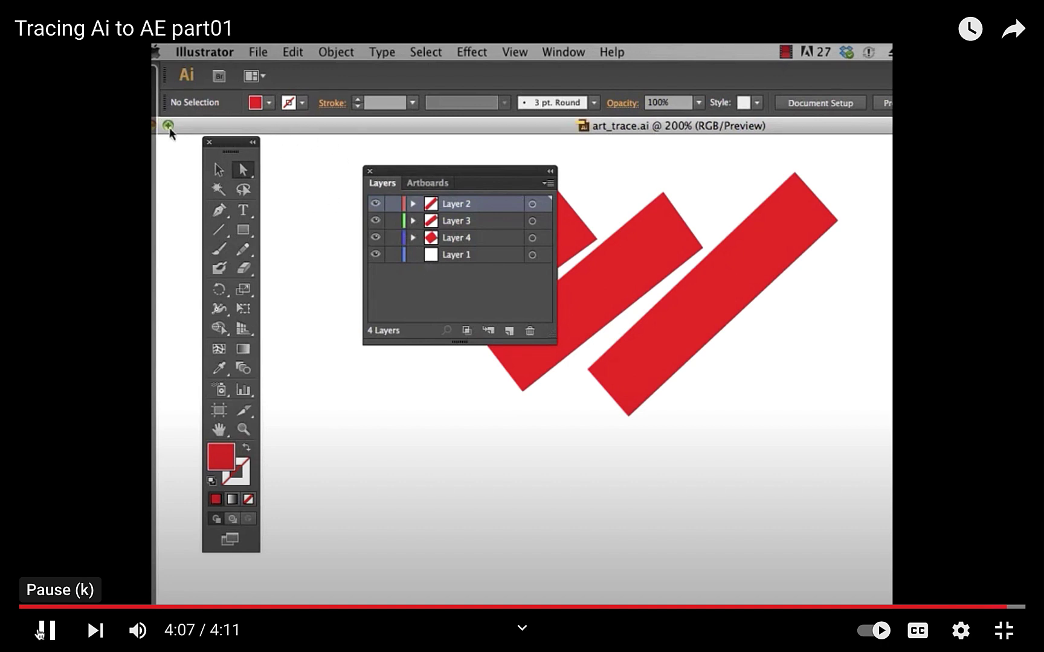
left_click_drag(215, 122, 330, 153)
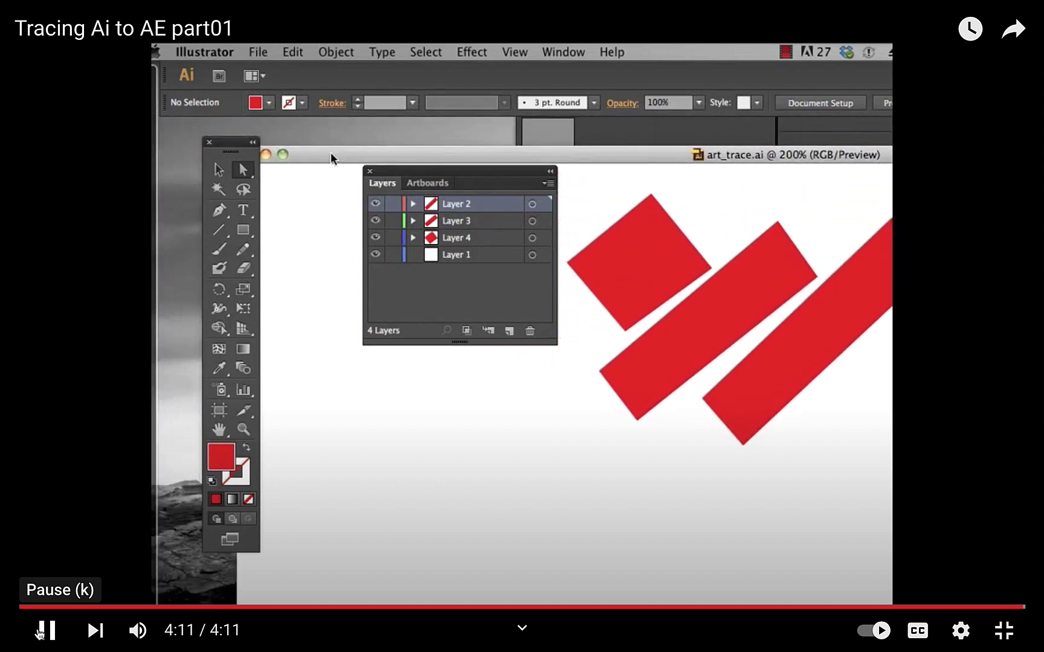
Open the YouTube video "Tracing Ai to AE part02" and play it full screen from the beginning.
key("Escape")
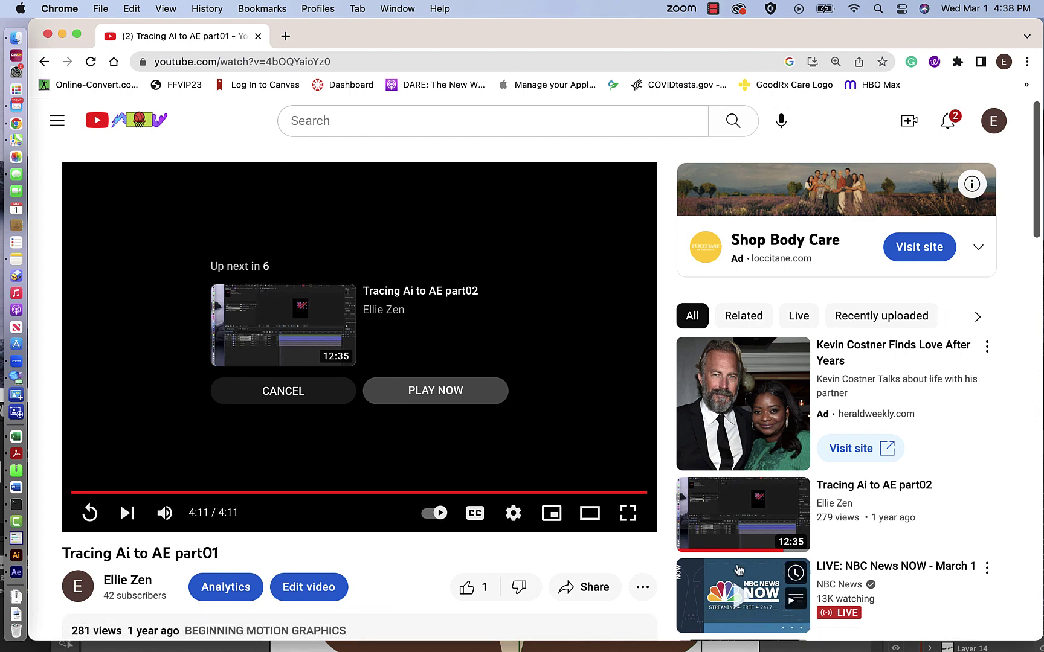
left_click(732, 521)
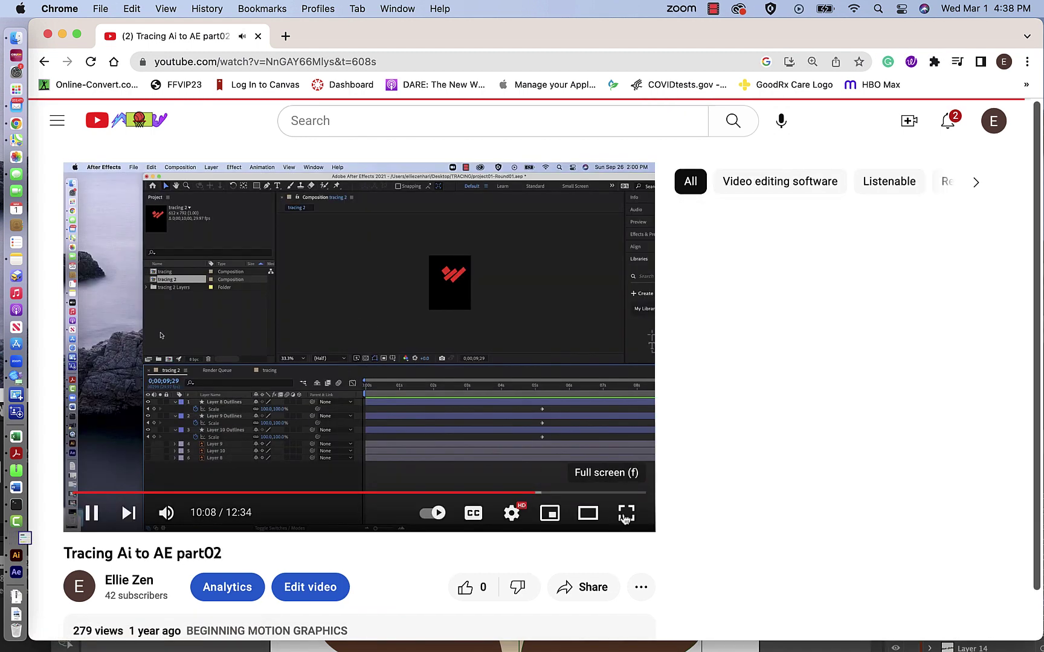
left_click(626, 513)
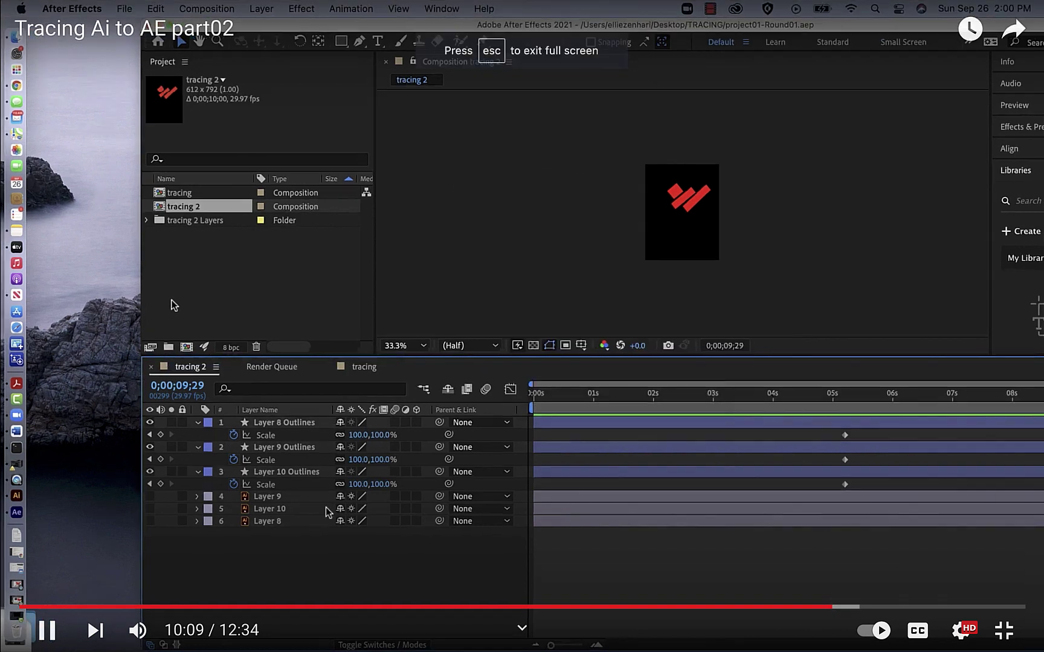
left_click(46, 606)
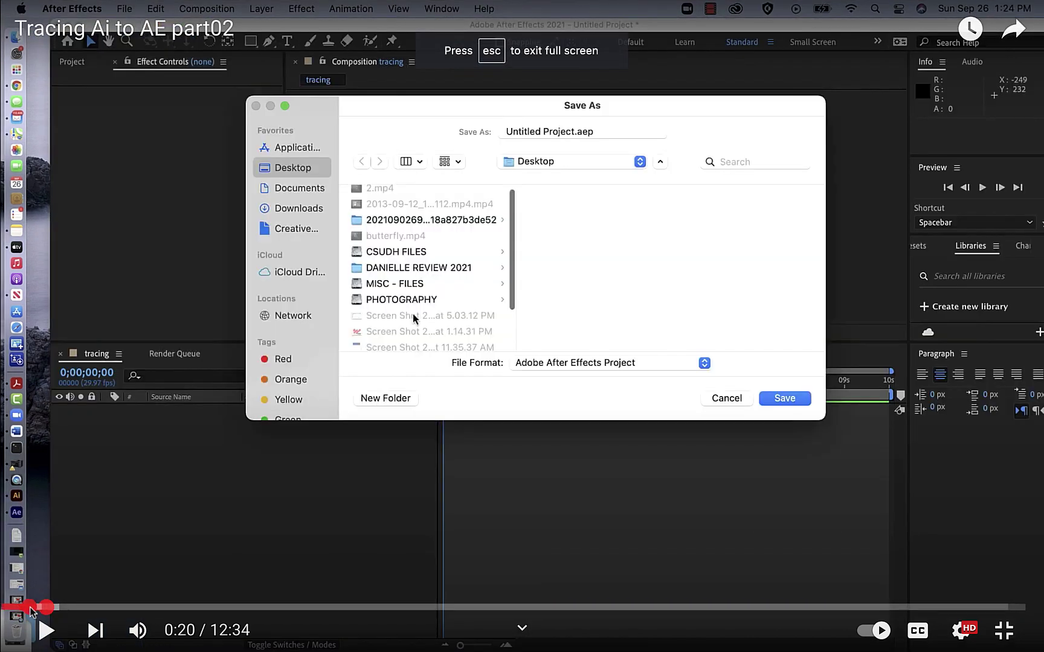
left_click_drag(43, 606, 20, 609)
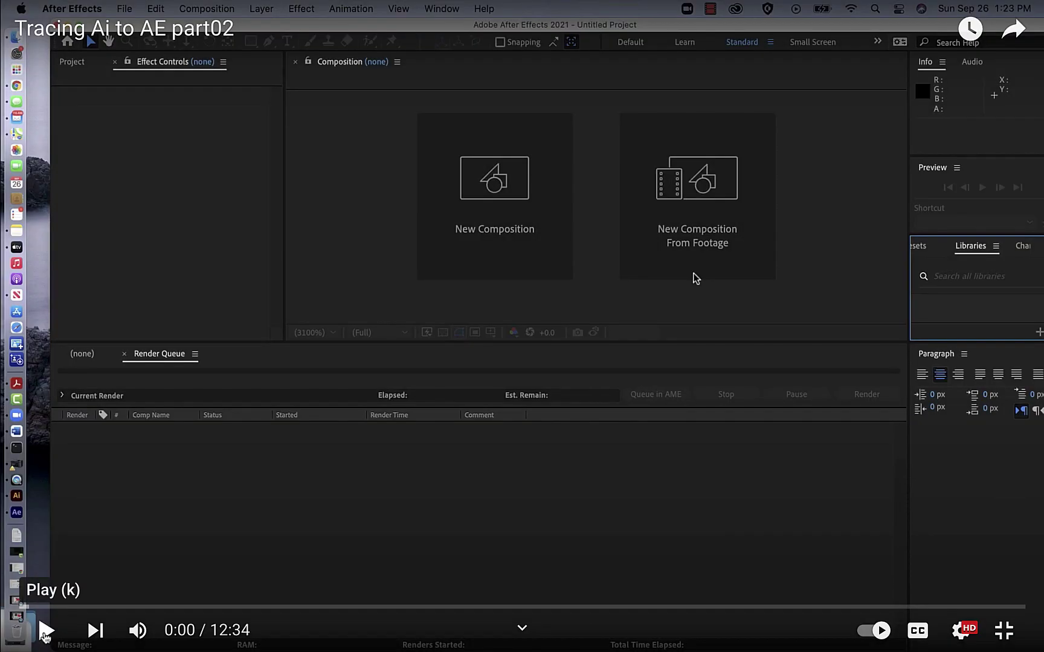
left_click(45, 631)
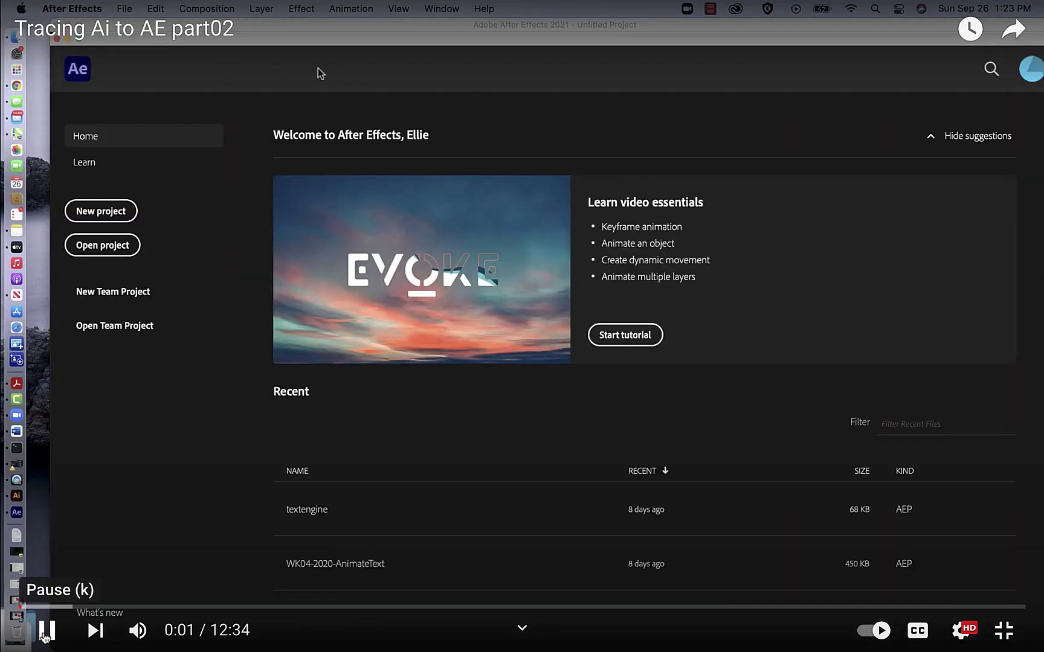
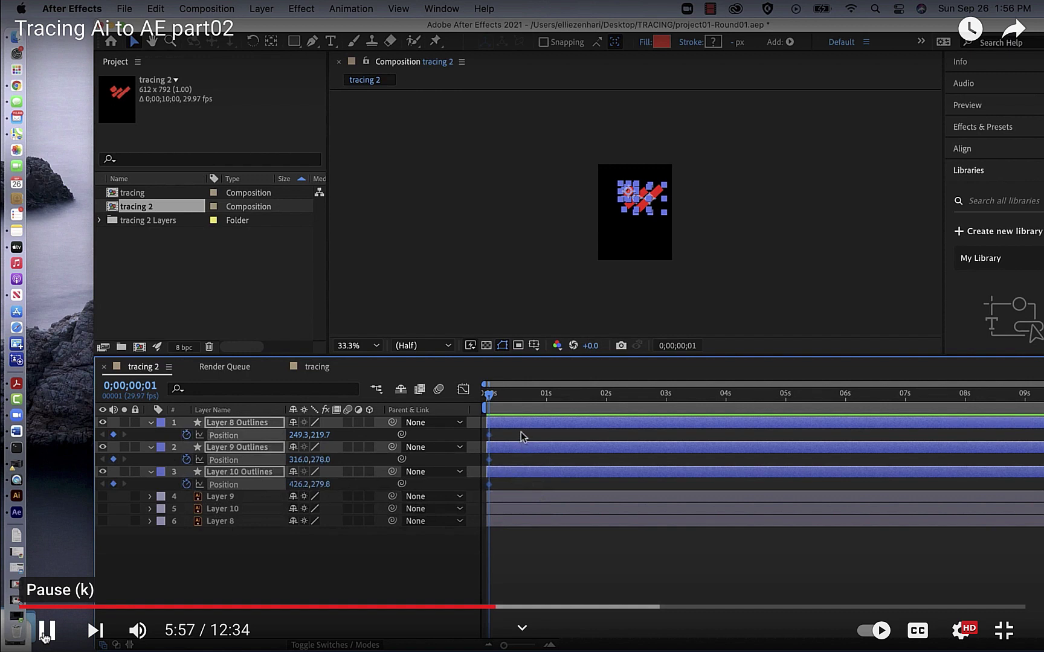
Move the Position keyframes of the three outline layers from the start to the end of the 10-second timeline.
left_click_drag(479, 488, 476, 491)
left_click_drag(491, 439, 1039, 459)
left_click_drag(794, 26, 619, 26)
left_click_drag(861, 436, 904, 443)
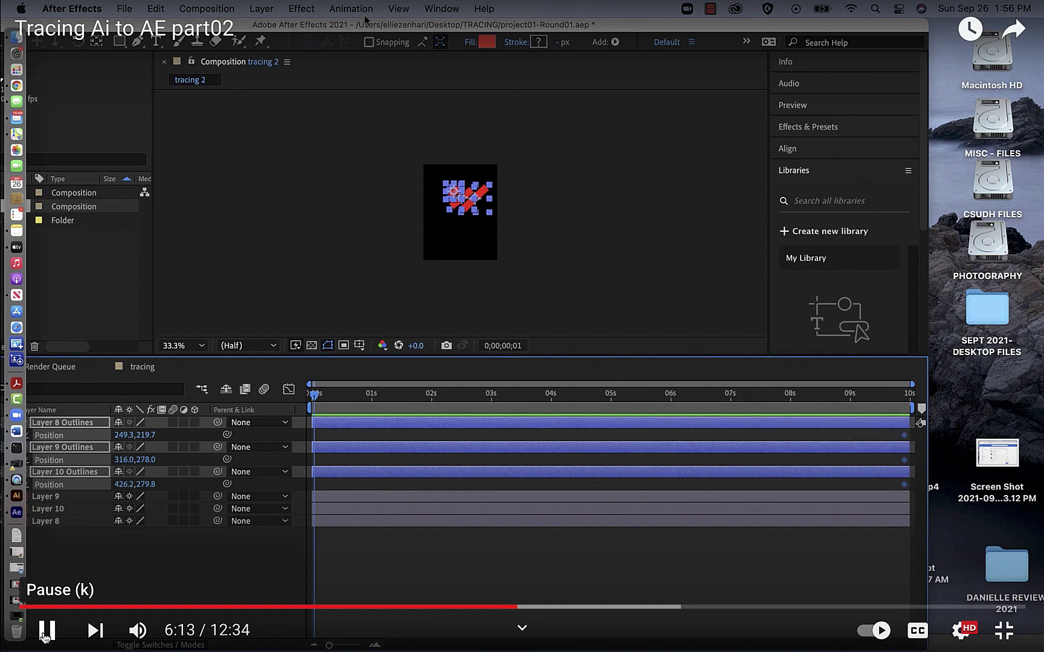
left_click_drag(365, 28, 547, 27)
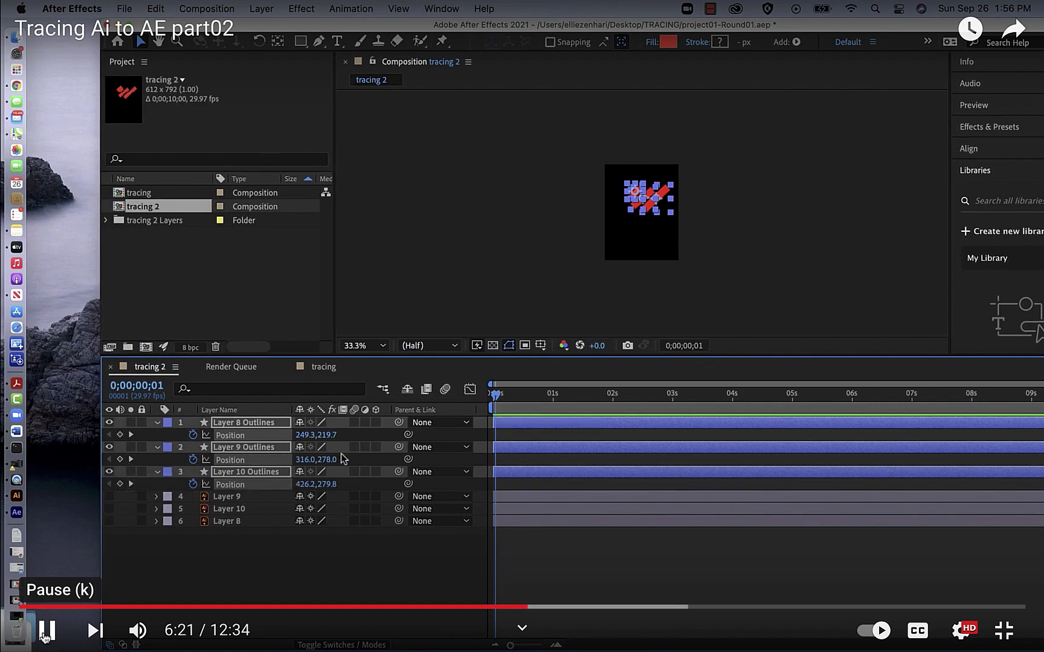
Add Position keyframes at 0;00;00;01 for Layer 8 Outlines, Layer 9 Outlines and Layer 10 Outlines.
left_click(119, 485)
left_click(120, 435)
left_click(120, 460)
left_click(620, 240)
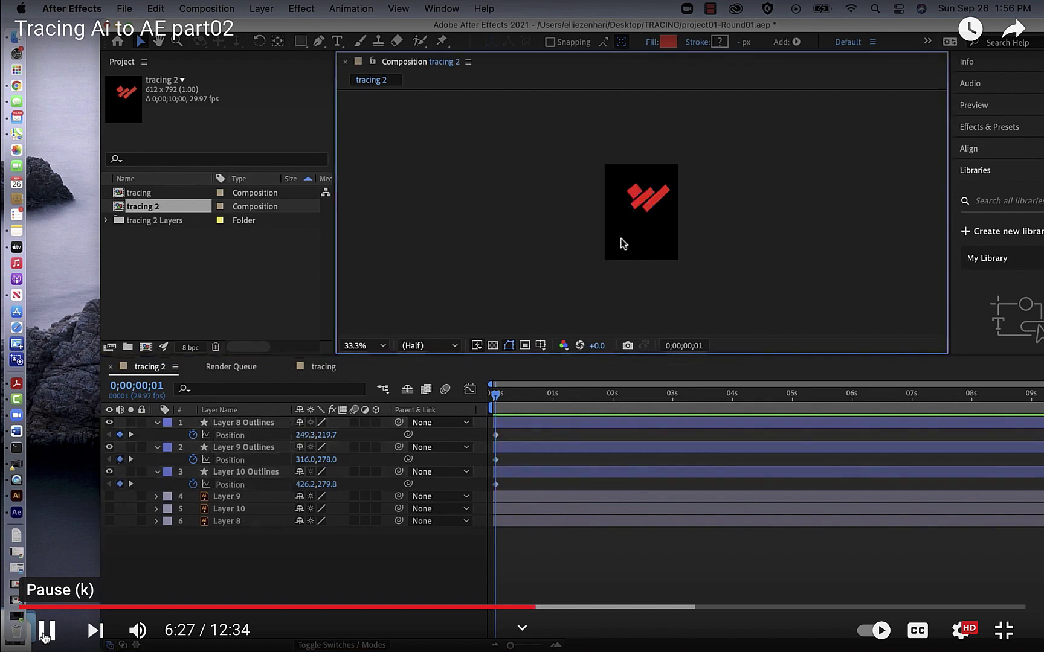
left_click(648, 211)
left_click_drag(631, 212, 567, 246)
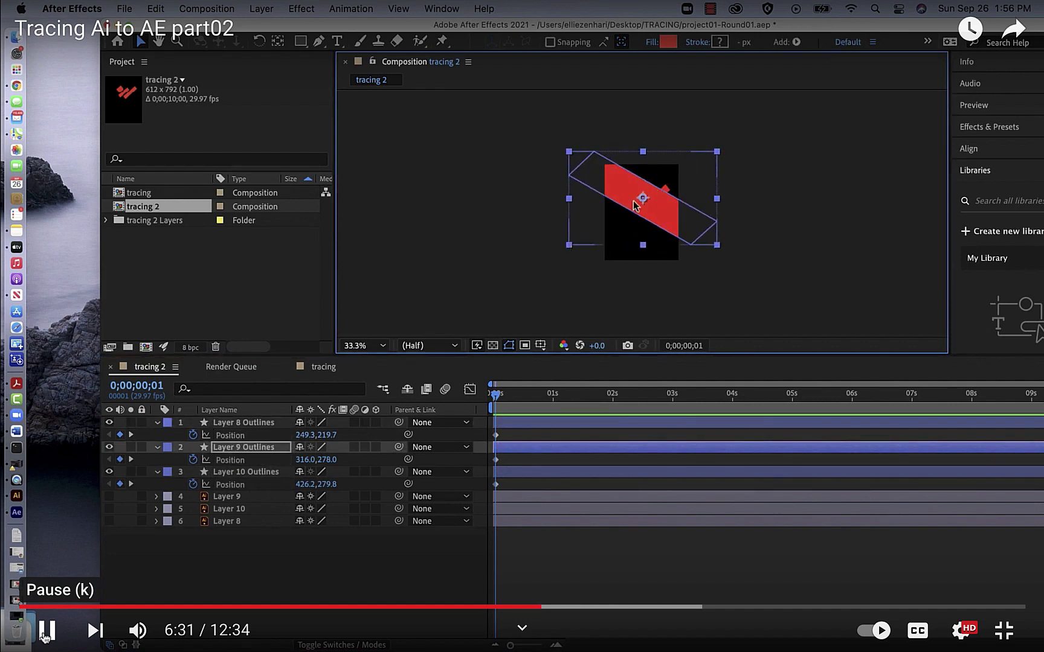
key("super+z")
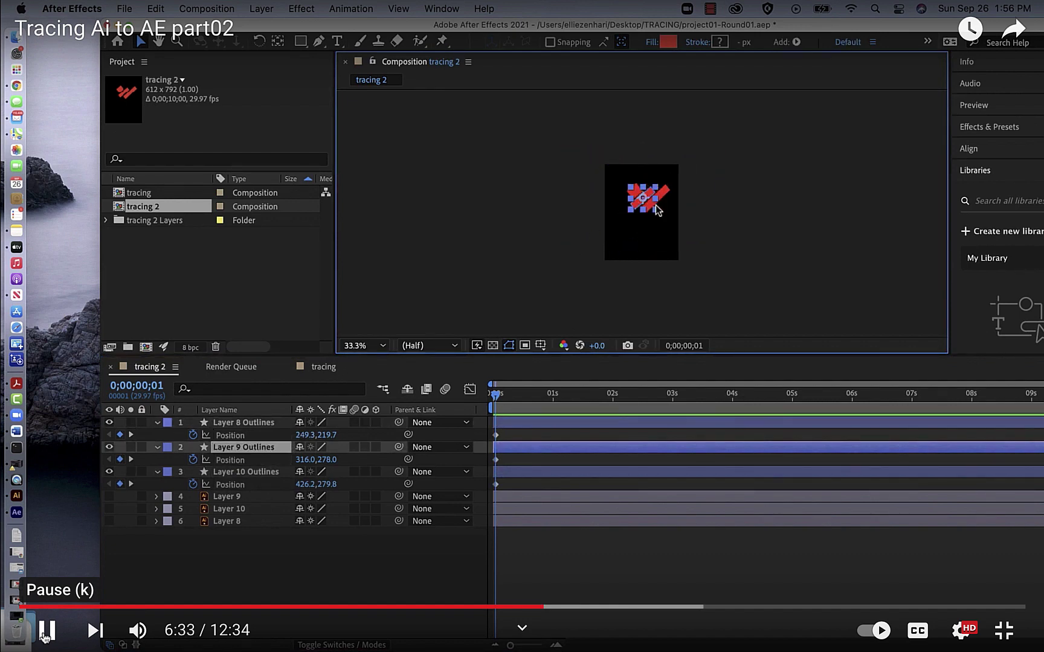
Scatter the shapes at 0;00;00;01: square to about 111, 100, middle bar to about -2, 650, and long bar to about 516, 712.
left_click(568, 193)
left_click_drag(642, 207, 626, 189)
left_click(633, 209)
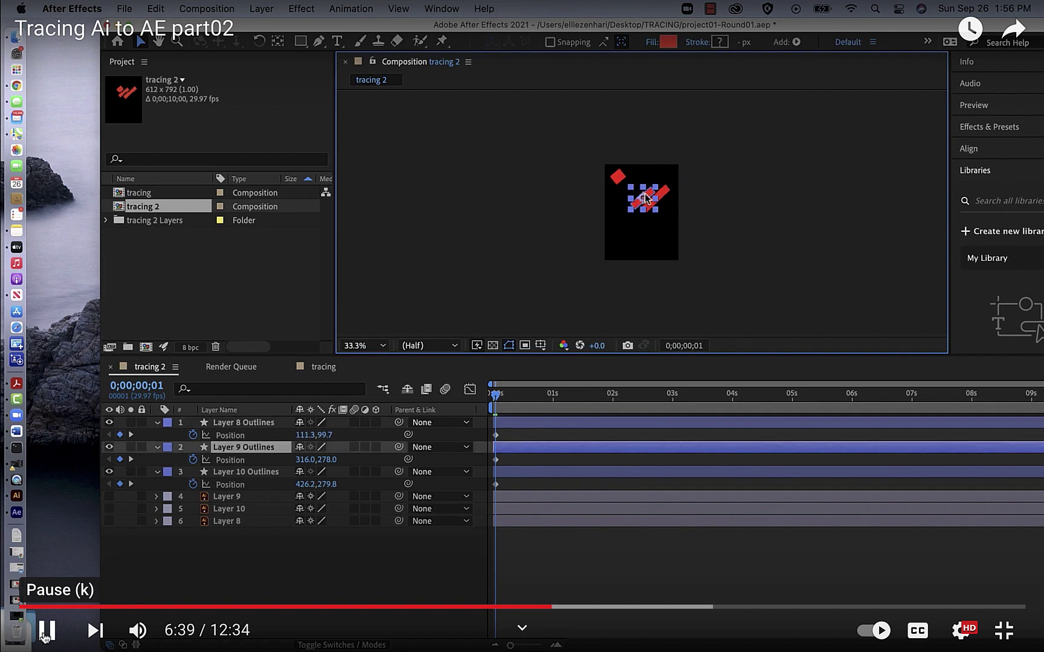
left_click_drag(642, 199, 610, 245)
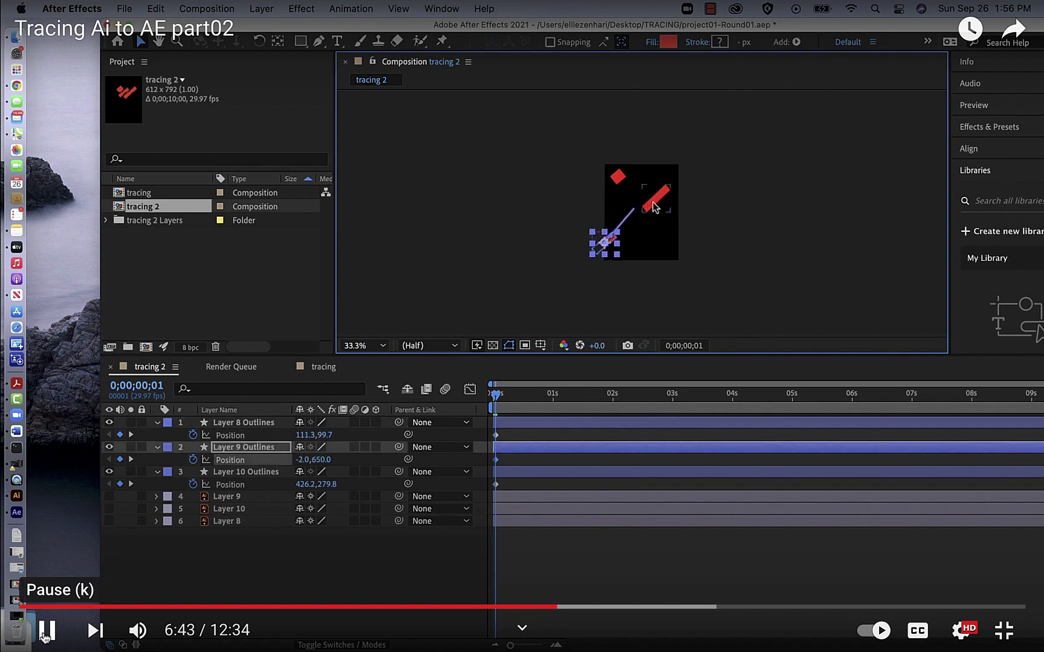
left_click_drag(654, 207, 665, 256)
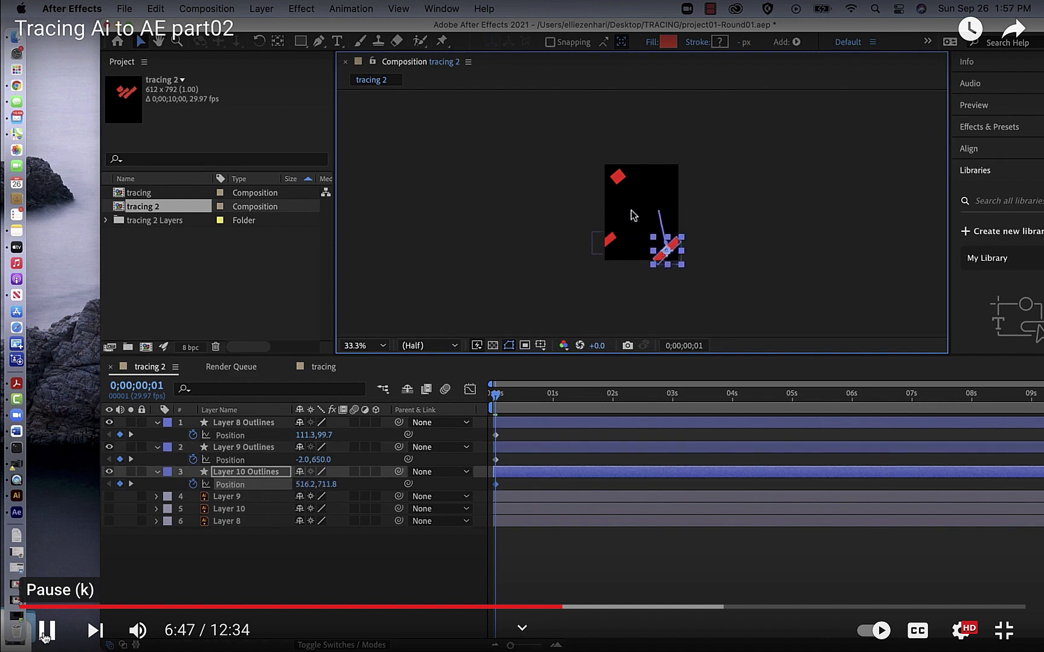
Select the red square and set the Motion Path display preference to All Keyframes.
left_click(619, 179)
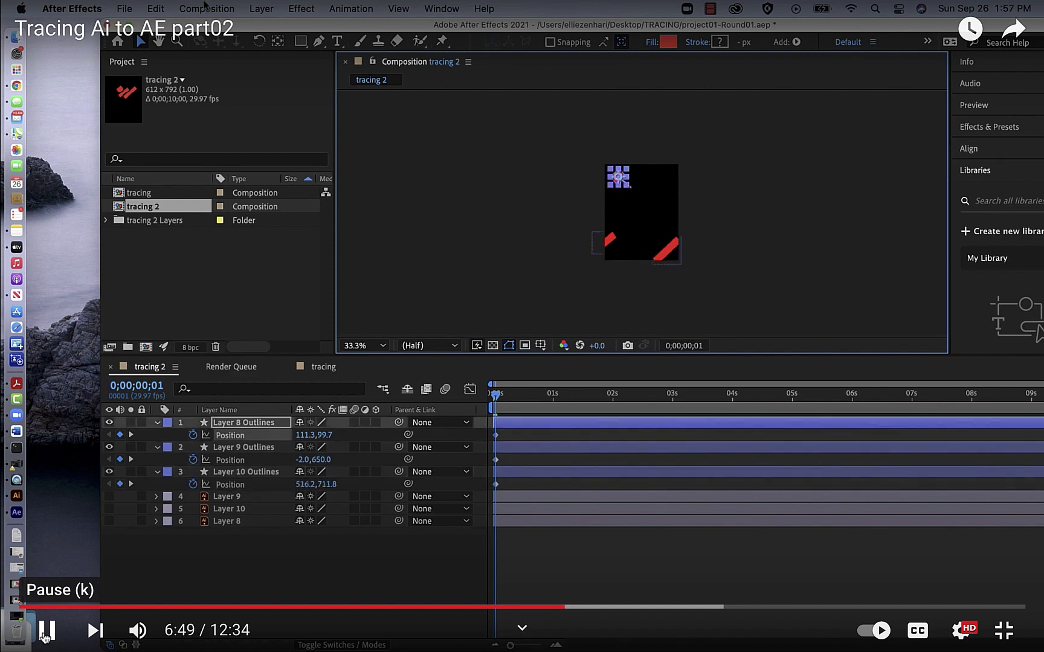
left_click(82, 6)
mouse_move(80, 57)
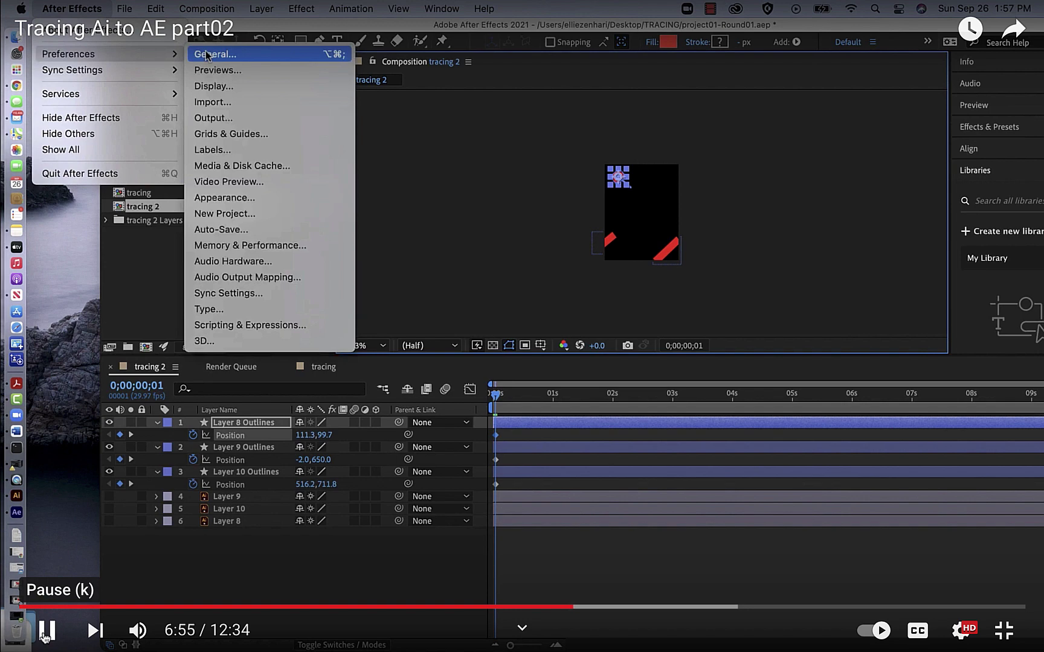
left_click(207, 86)
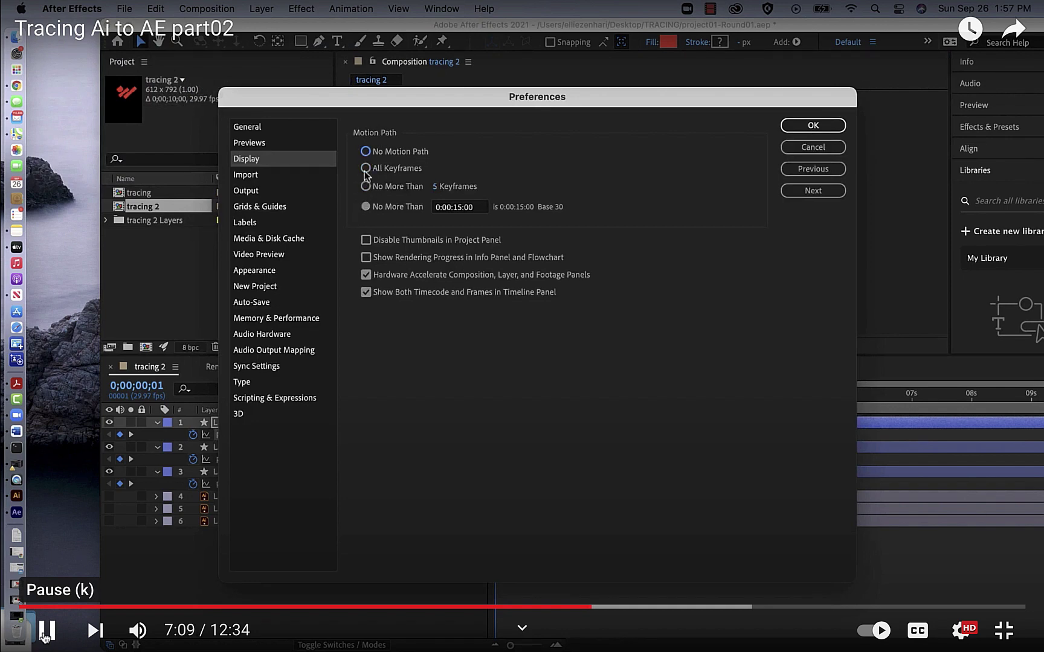
left_click(365, 169)
key("Return")
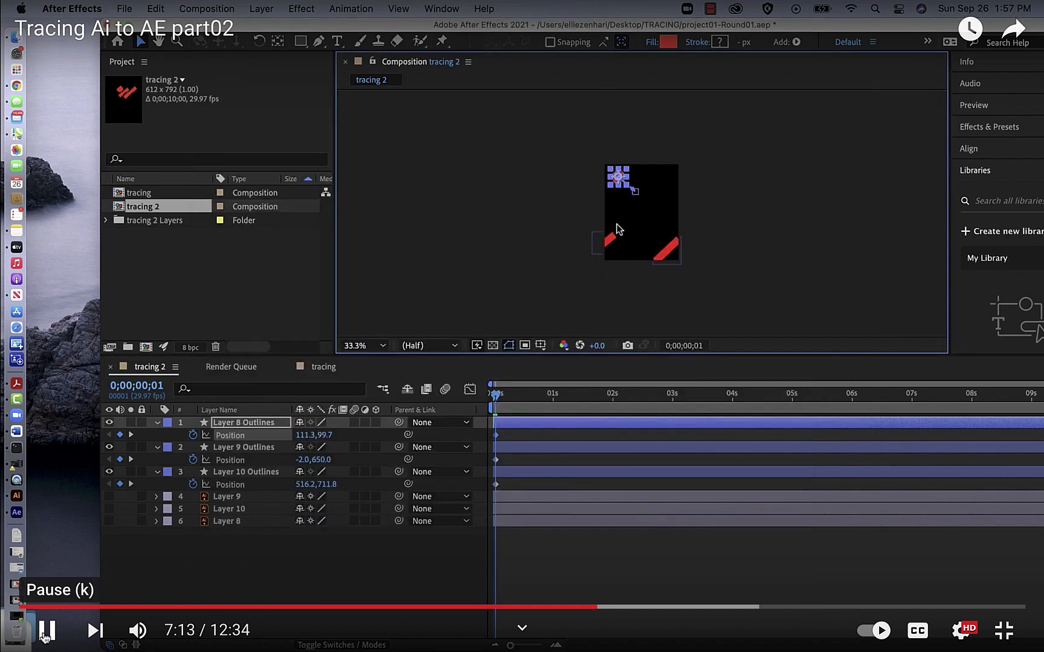